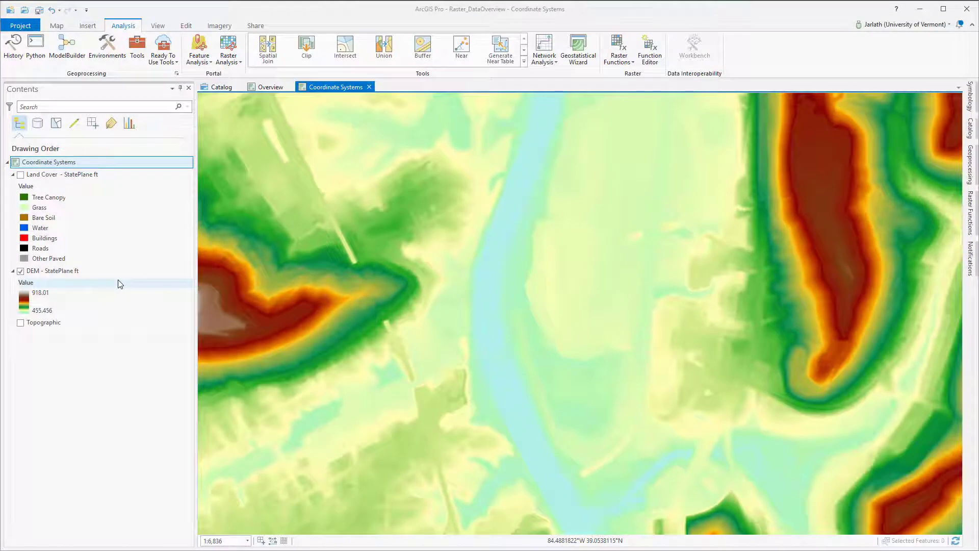
# Toggle Land Cover - StatePlane ft on and off against the DEM, leaving it hidden.
pyautogui.click(19, 175)
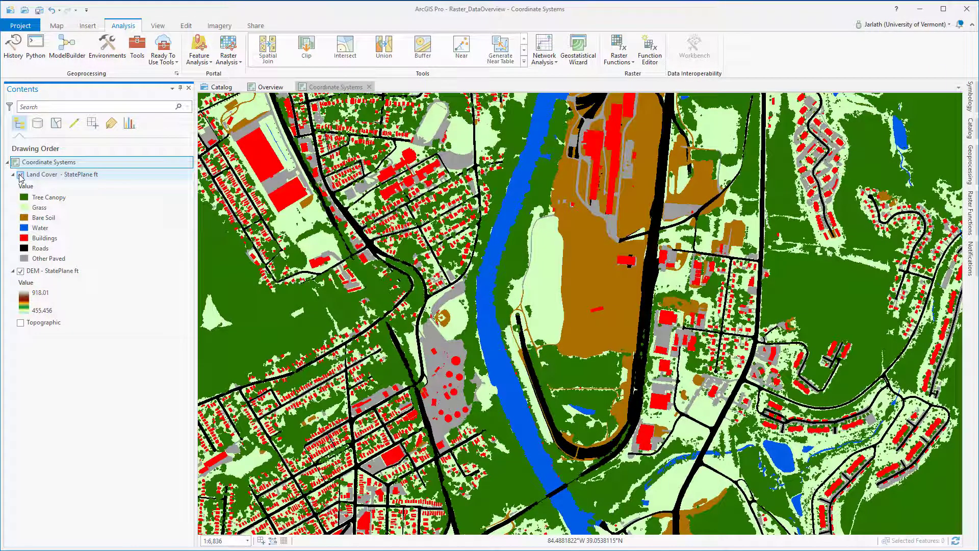
pyautogui.click(20, 175)
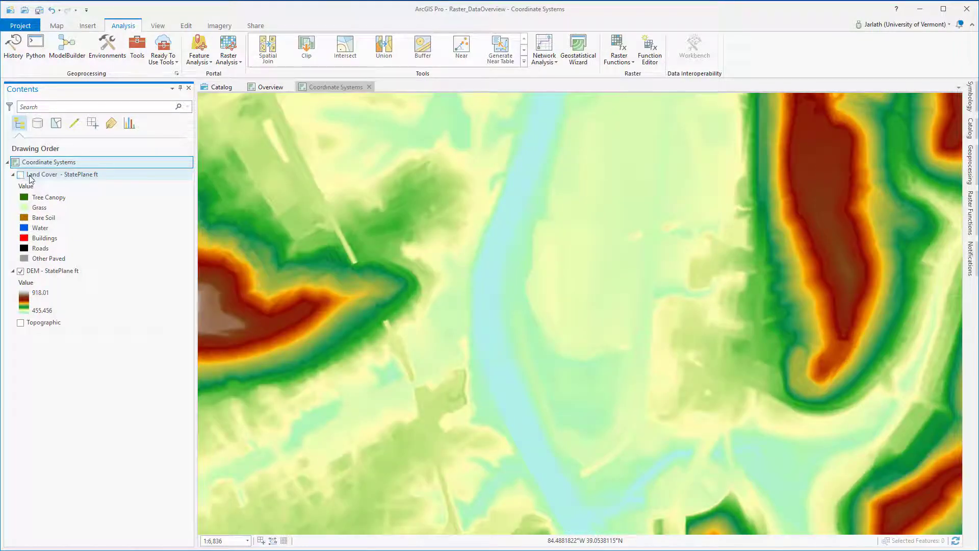
pyautogui.click(21, 175)
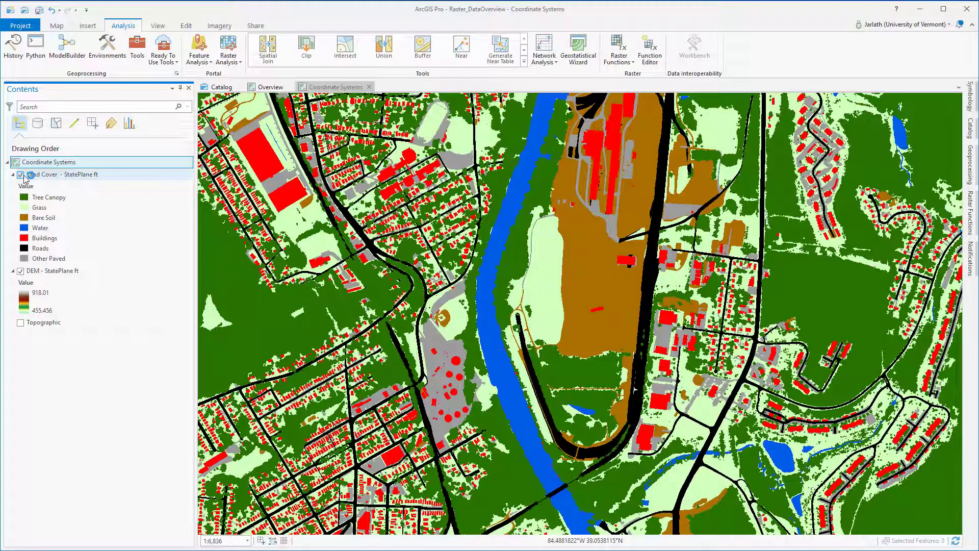
pyautogui.click(21, 175)
pyautogui.click(23, 176)
pyautogui.click(21, 175)
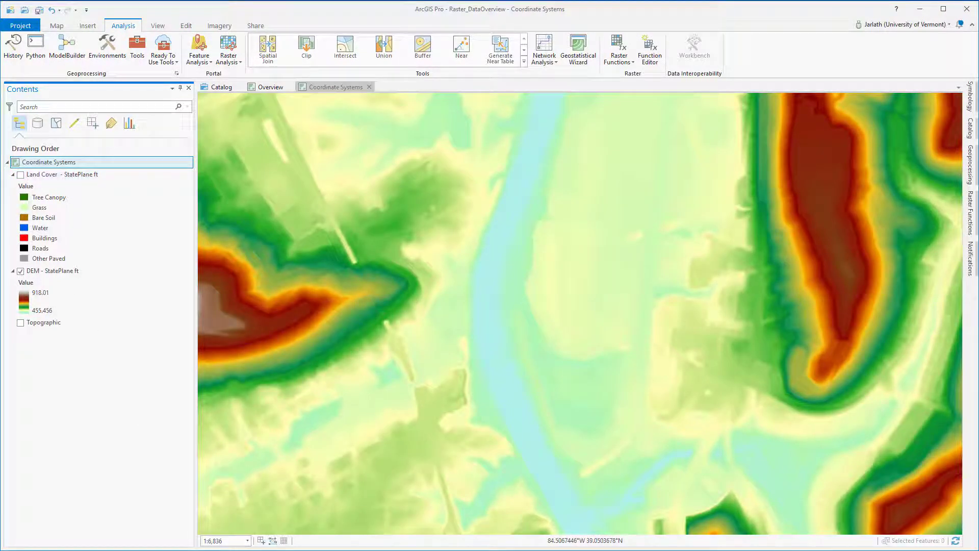
pyautogui.click(907, 376)
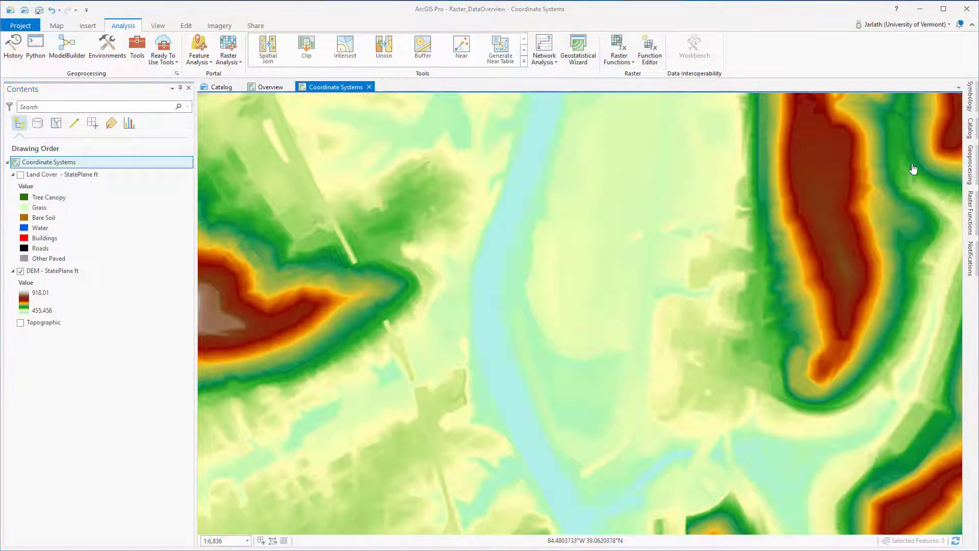
# Find and open the Project Raster tool by searching 'project' in Geoprocessing.
pyautogui.click(972, 173)
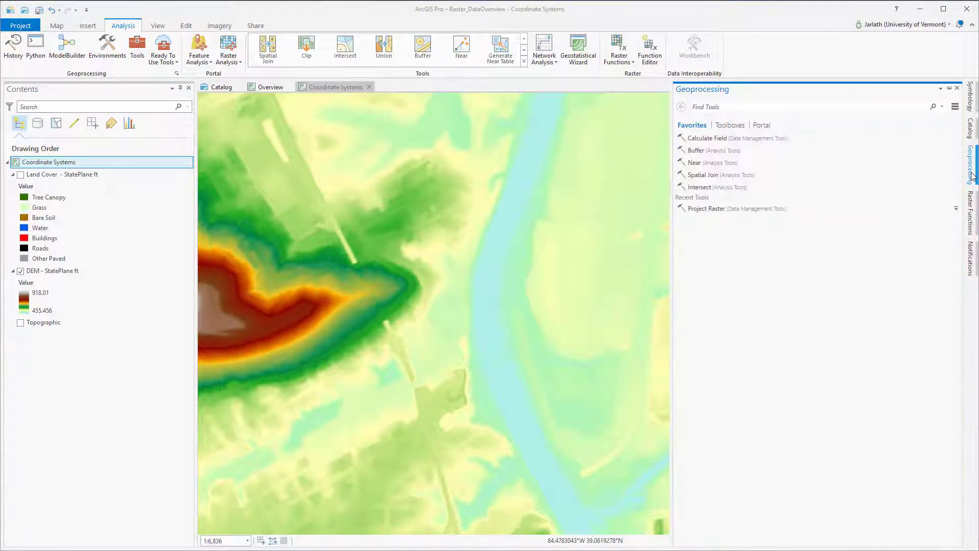
pyautogui.click(755, 111)
pyautogui.write('project')
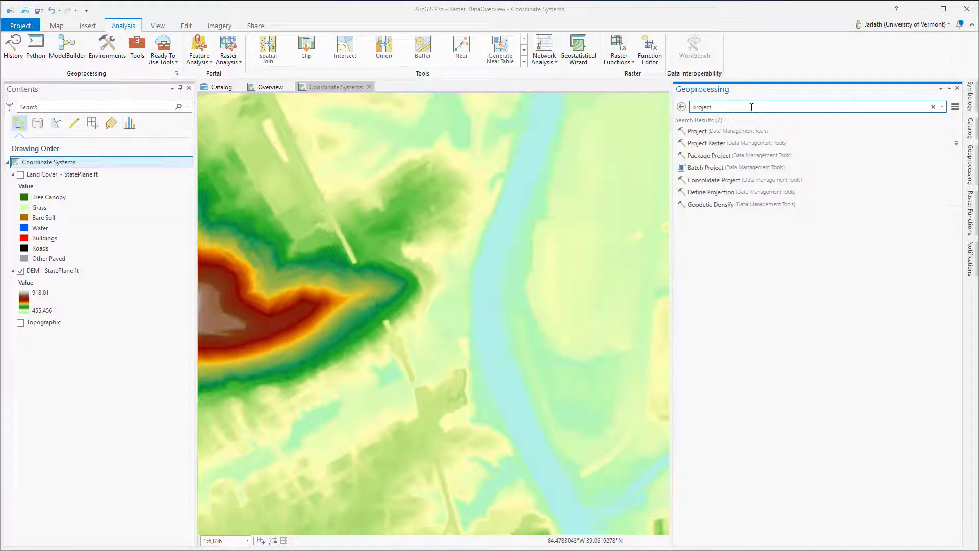
pyautogui.click(748, 145)
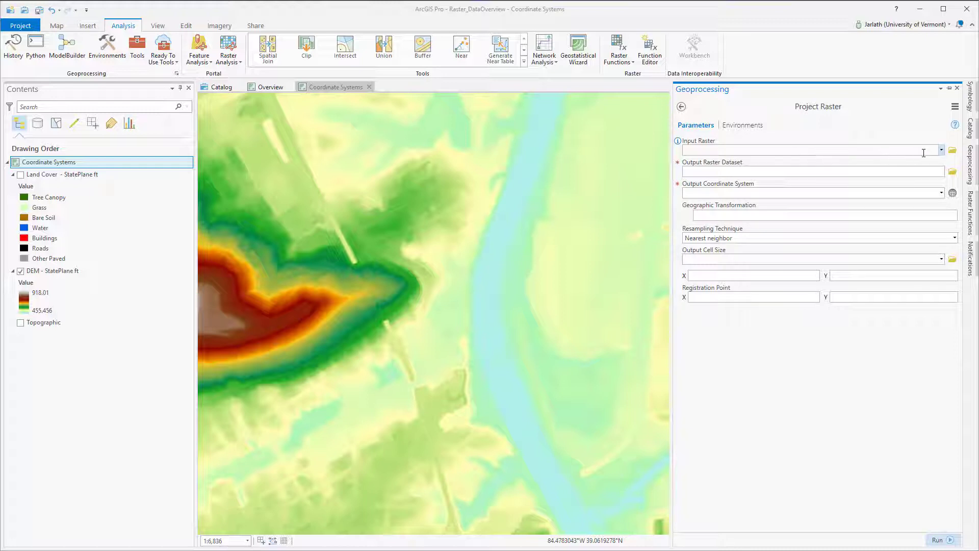
# Set DEM - StatePlane ft as the input raster and name the output demutm16_nn.
pyautogui.click(942, 150)
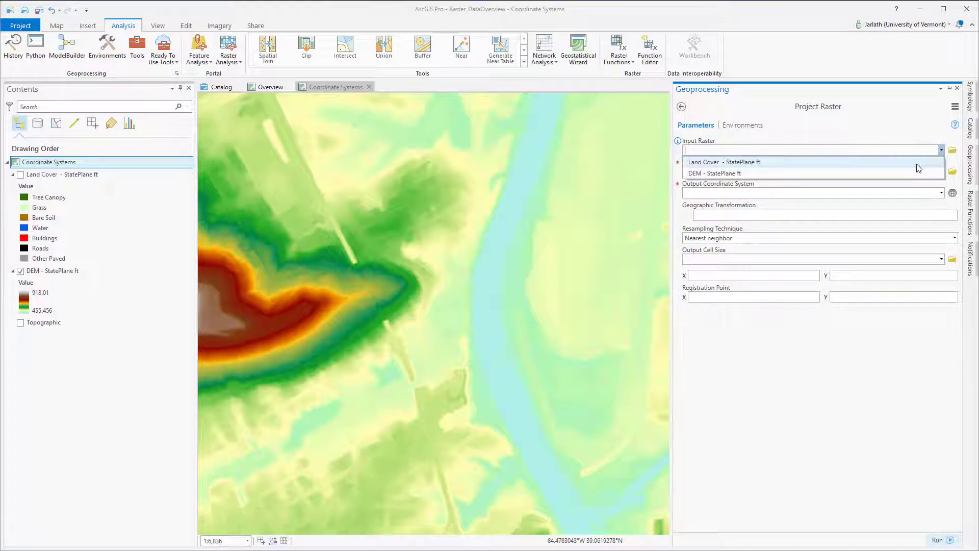
pyautogui.click(912, 176)
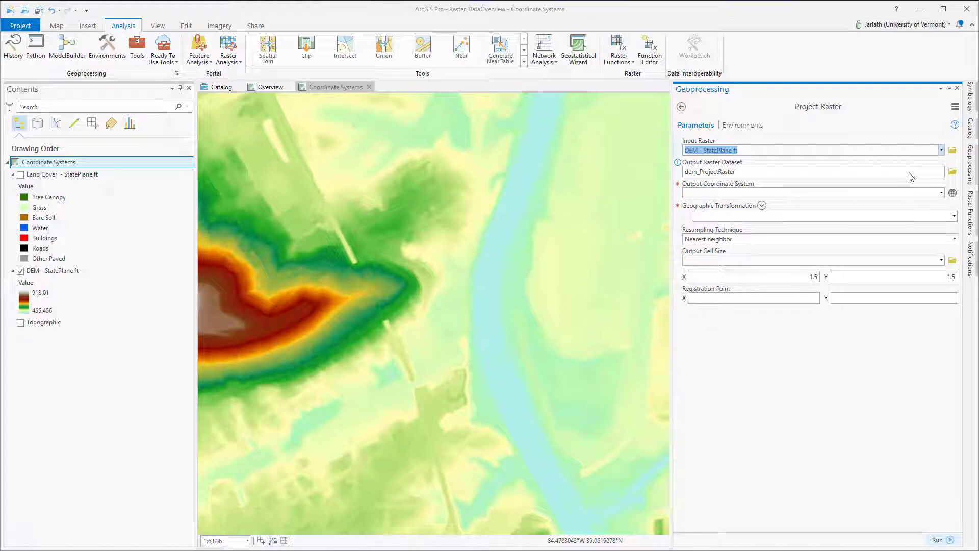
pyautogui.doubleClick(911, 173)
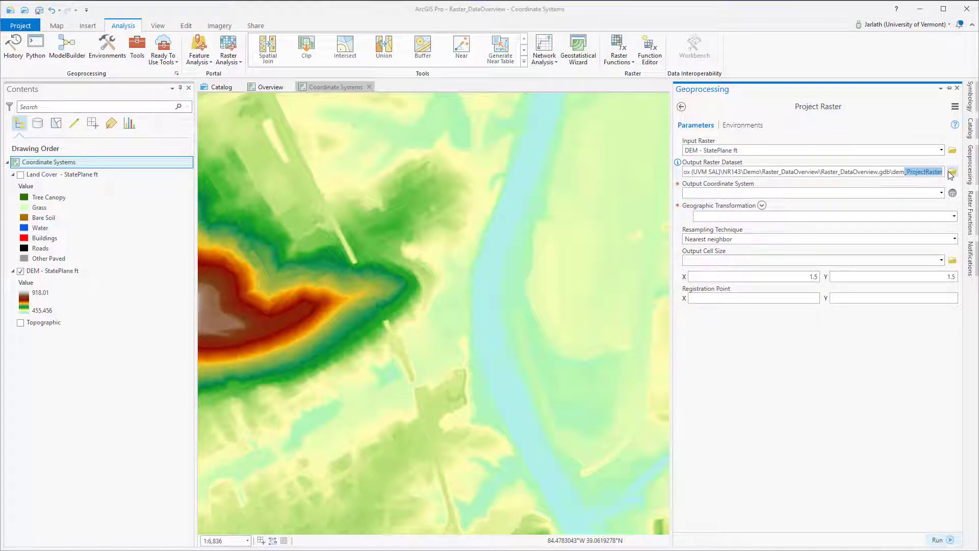
pyautogui.write('demutm16_nn')
pyautogui.press('Tab')
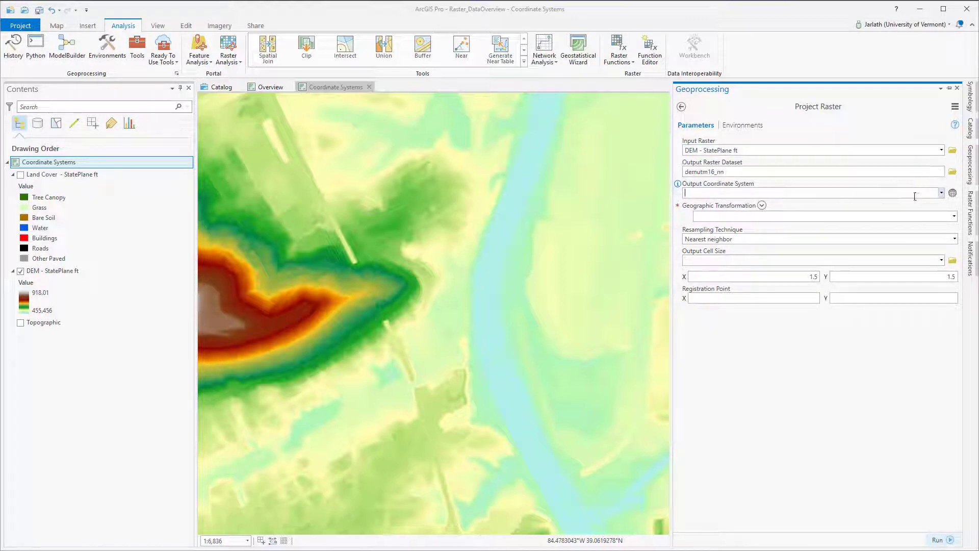
# Set the output coordinate system to WGS 1984 UTM Zone 16N, keeping Nearest neighbor resampling.
pyautogui.click(953, 193)
pyautogui.click(376, 288)
pyautogui.click(375, 345)
pyautogui.click(387, 324)
pyautogui.click(403, 332)
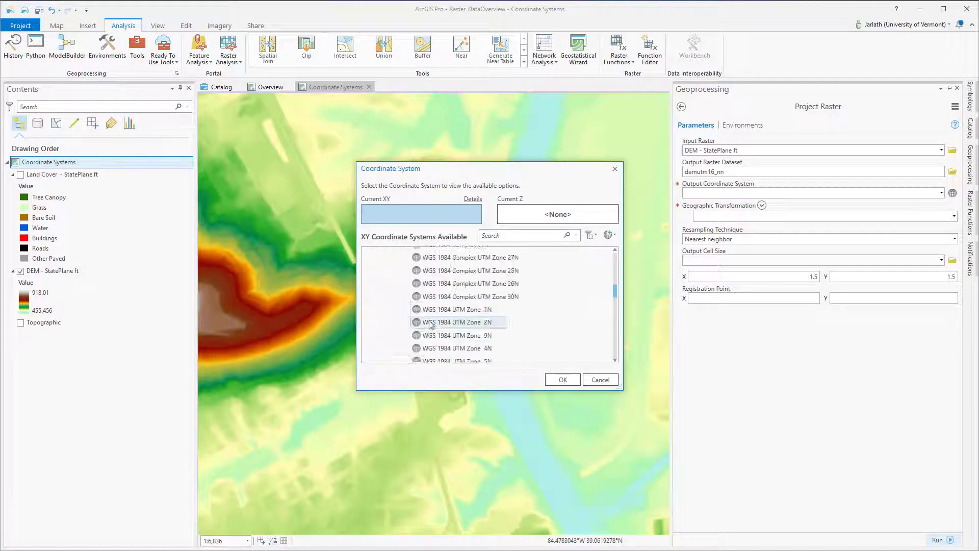
pyautogui.scroll(-3, 431, 325)
pyautogui.click(454, 336)
pyautogui.click(563, 380)
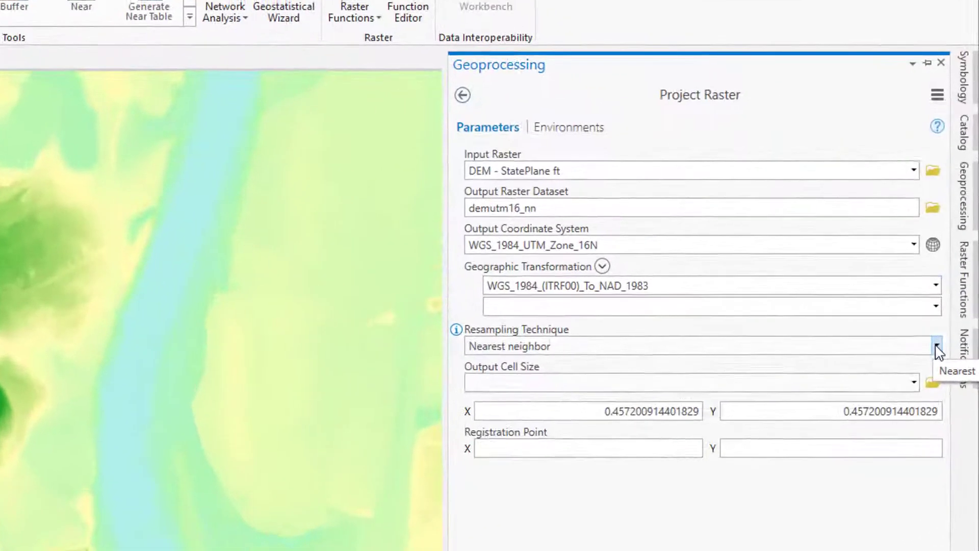
pyautogui.click(951, 270)
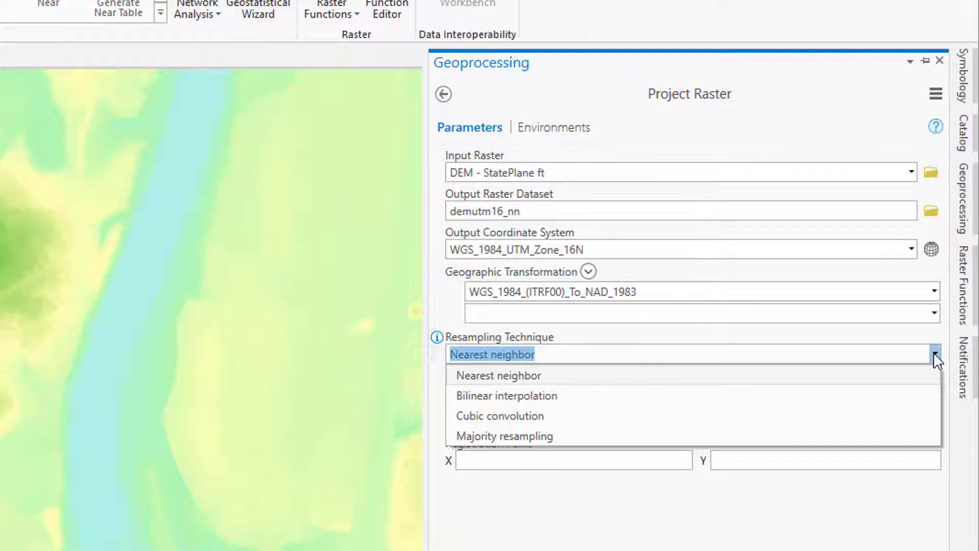
pyautogui.click(937, 355)
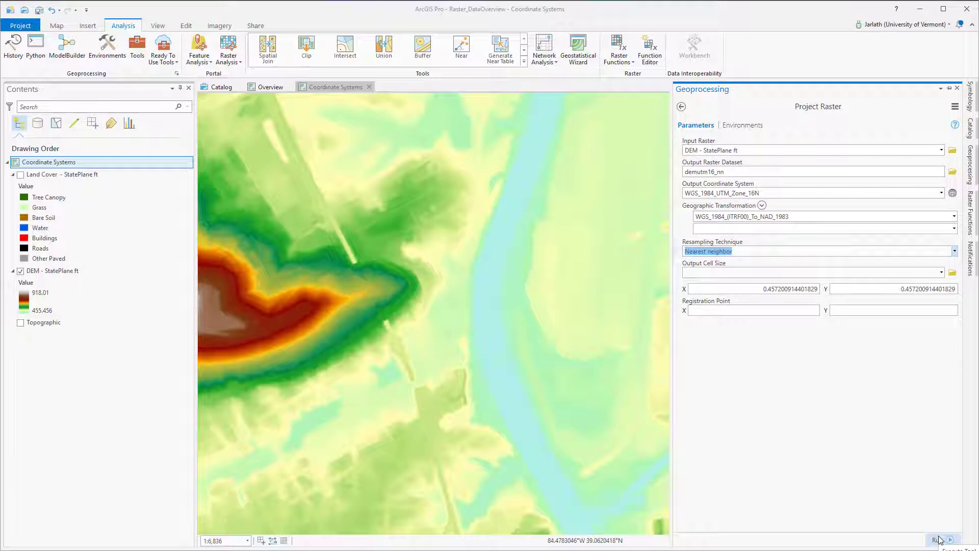
# Run the nearest-neighbor DEM projection, then rerun it with Cubic convolution as demutm16_cc.
pyautogui.click(941, 540)
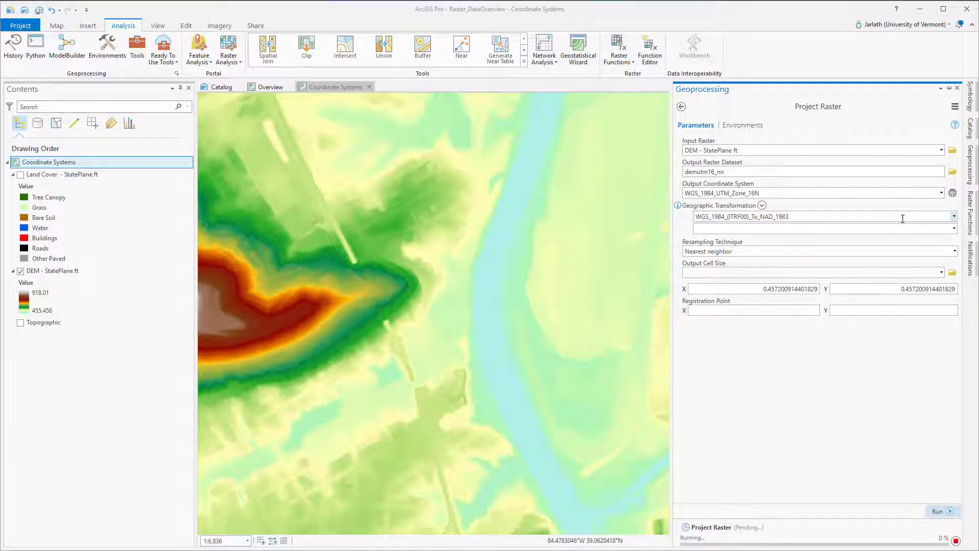
pyautogui.click(955, 251)
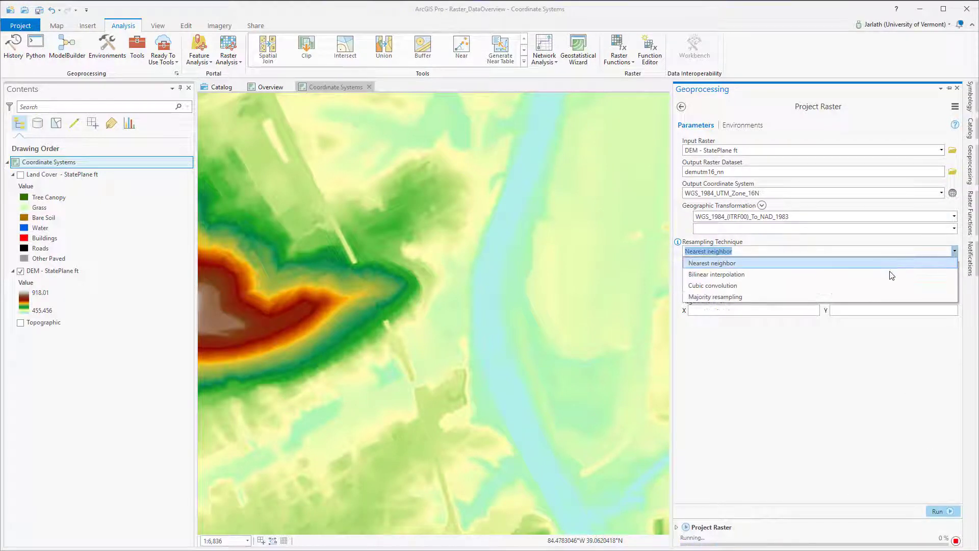
pyautogui.click(883, 284)
pyautogui.click(725, 173)
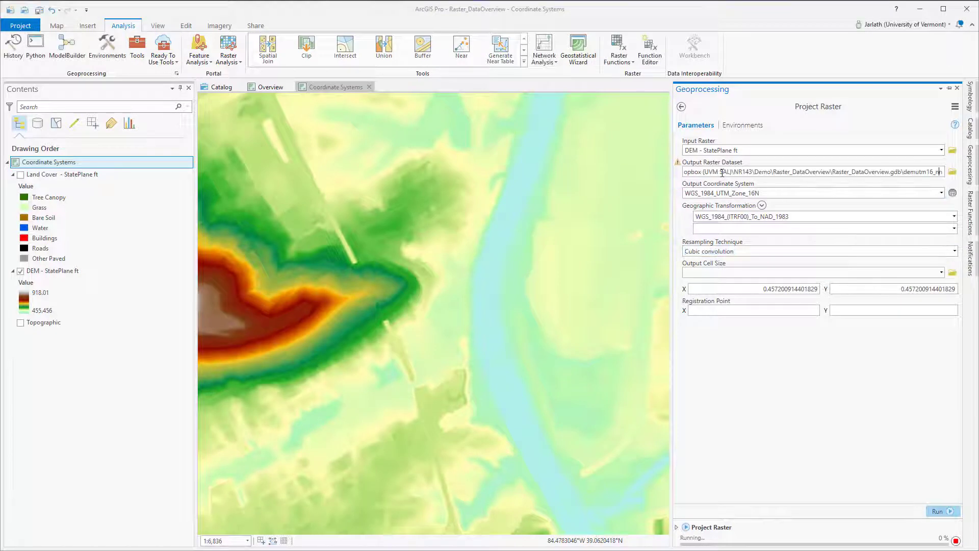
pyautogui.moveTo(936, 173); pyautogui.dragTo(943, 173)
pyautogui.write('cc')
pyautogui.click(860, 385)
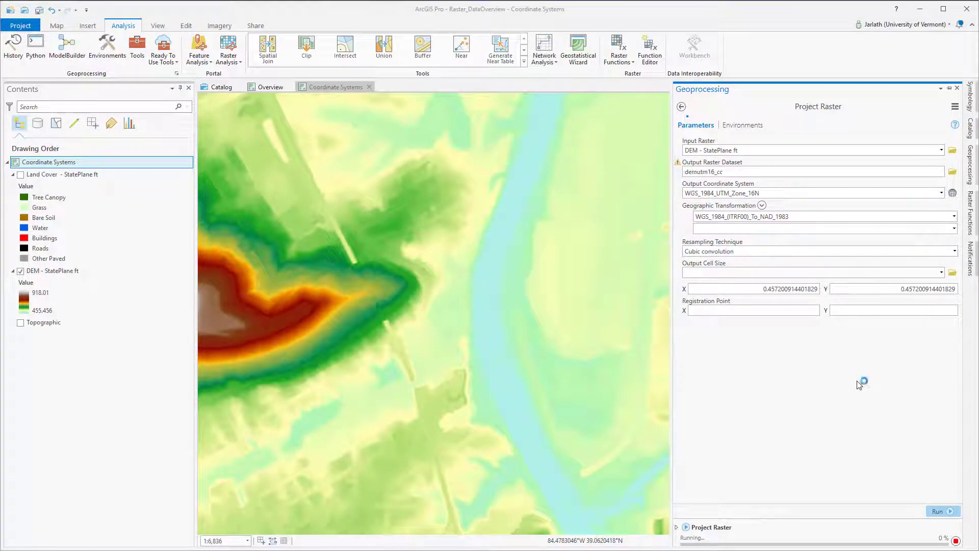
pyautogui.click(943, 511)
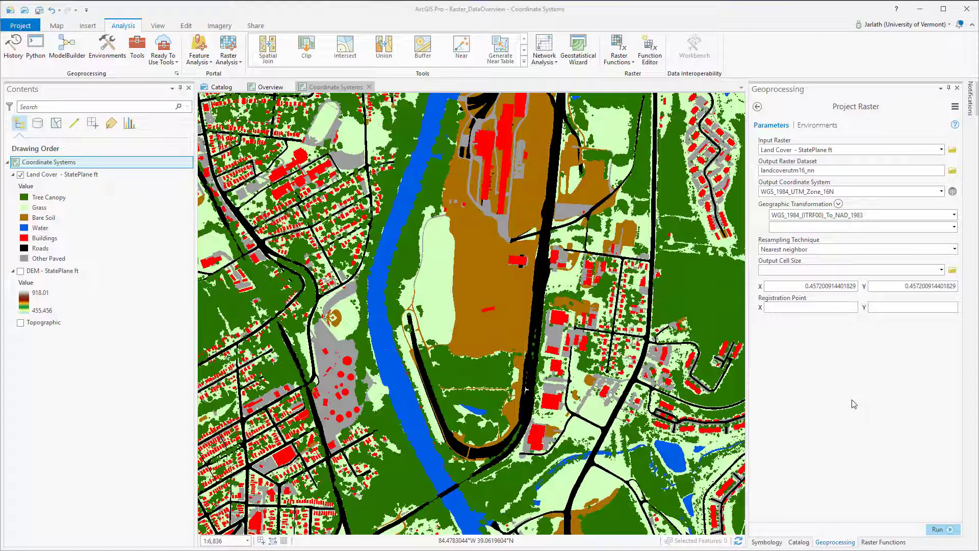
# Keep Nearest neighbor and run the land cover projection to landcoverutm16_nn.
pyautogui.click(955, 250)
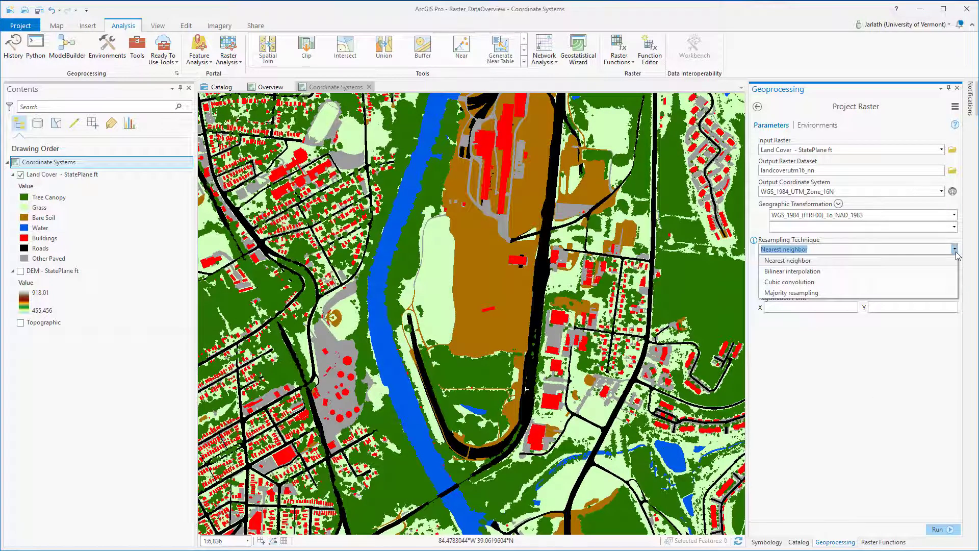
pyautogui.click(955, 250)
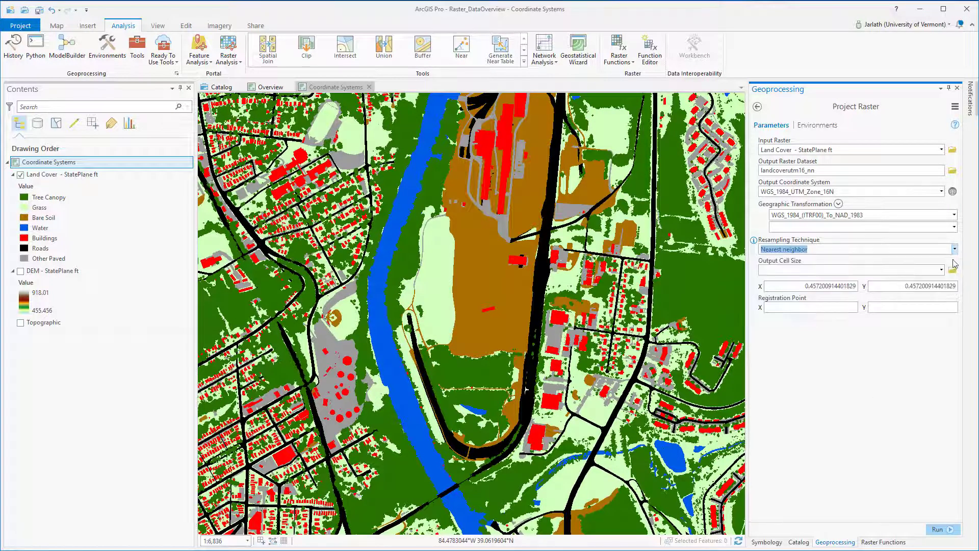
pyautogui.click(944, 529)
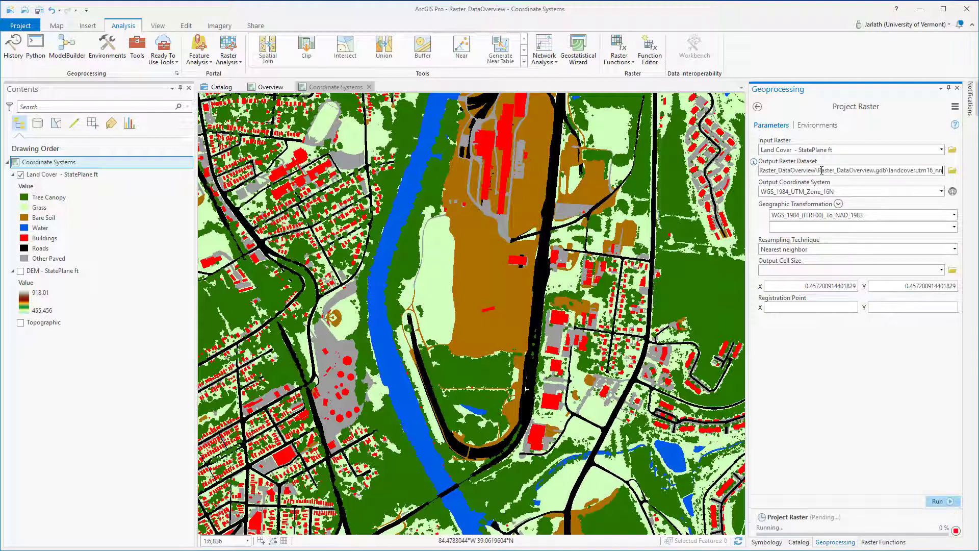
# Rename the output landcoverutm16_cc, switch to Cubic convolution, and run the projection.
pyautogui.moveTo(935, 171); pyautogui.dragTo(946, 173)
pyautogui.write('cc')
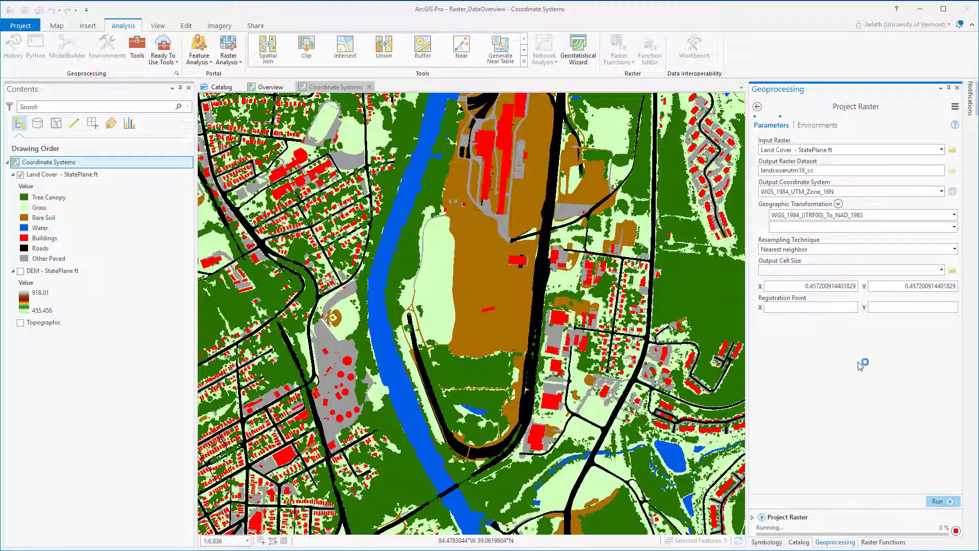
pyautogui.click(954, 249)
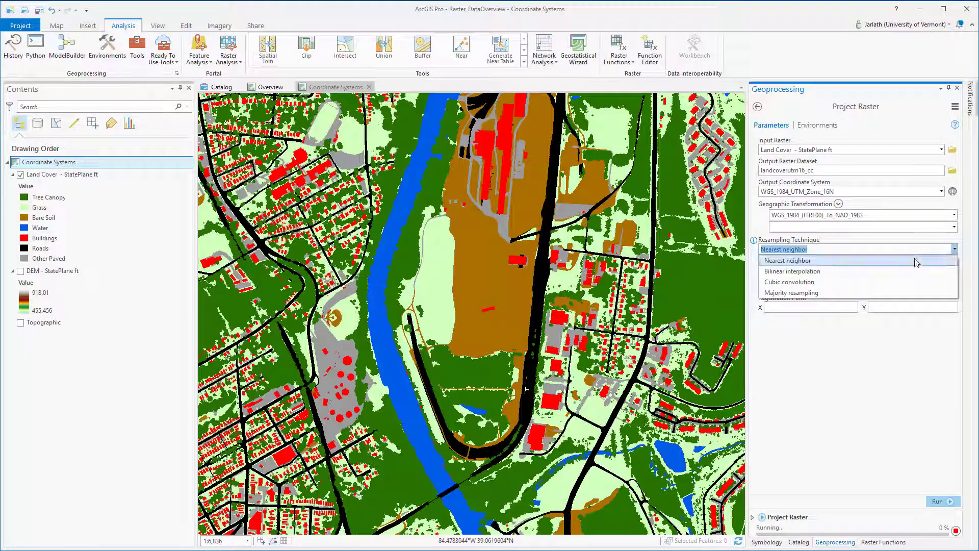
pyautogui.click(892, 285)
pyautogui.click(938, 502)
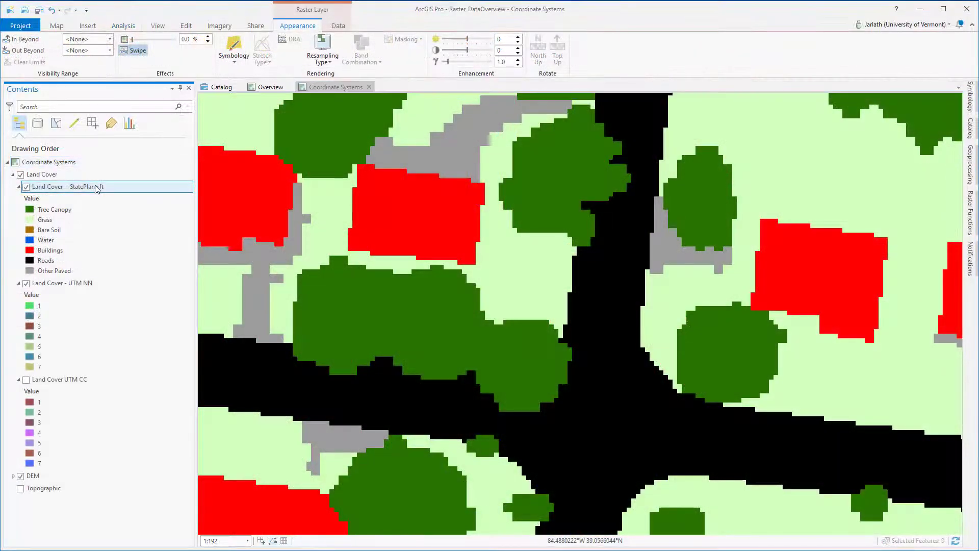
# Select the Land Cover - UTM NN layer in Contents.
pyautogui.click(81, 284)
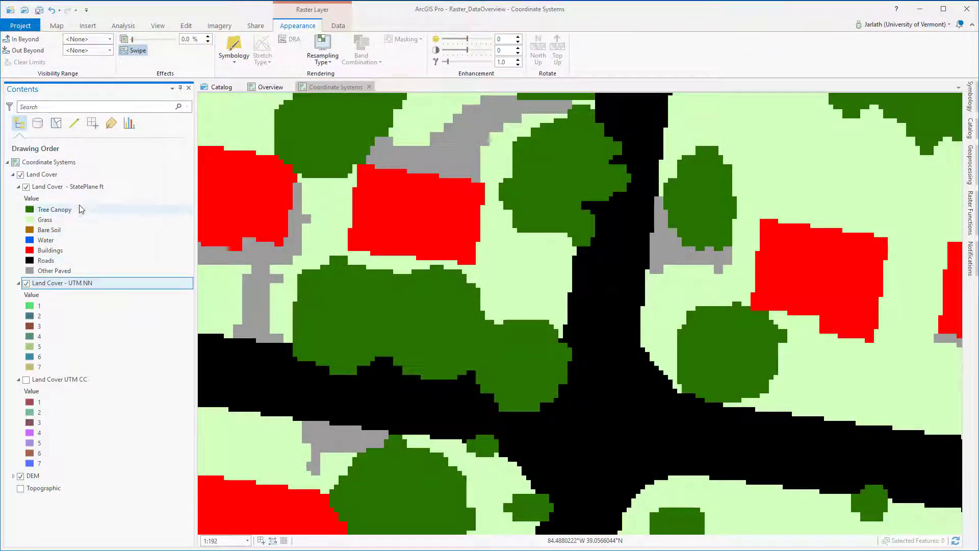
pyautogui.click(83, 187)
pyautogui.click(26, 187)
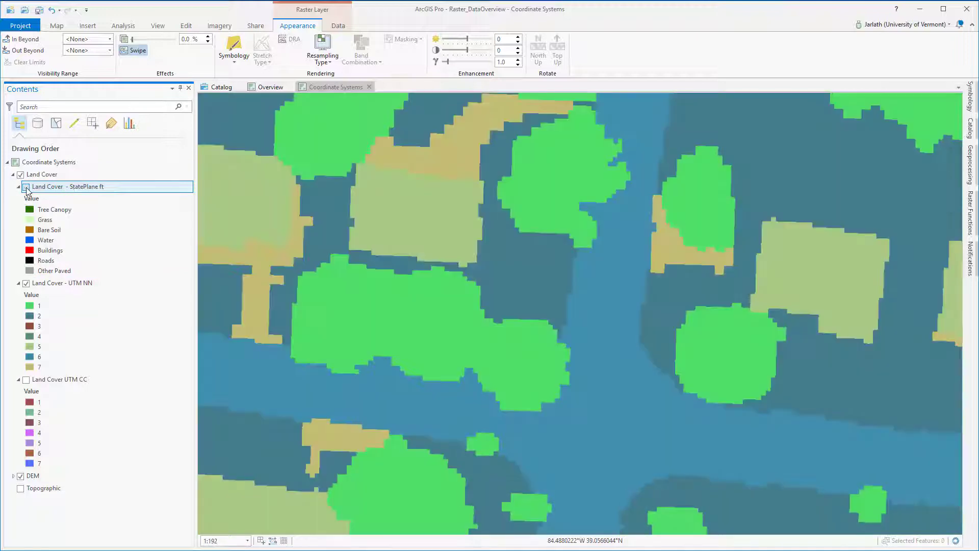
pyautogui.click(26, 187)
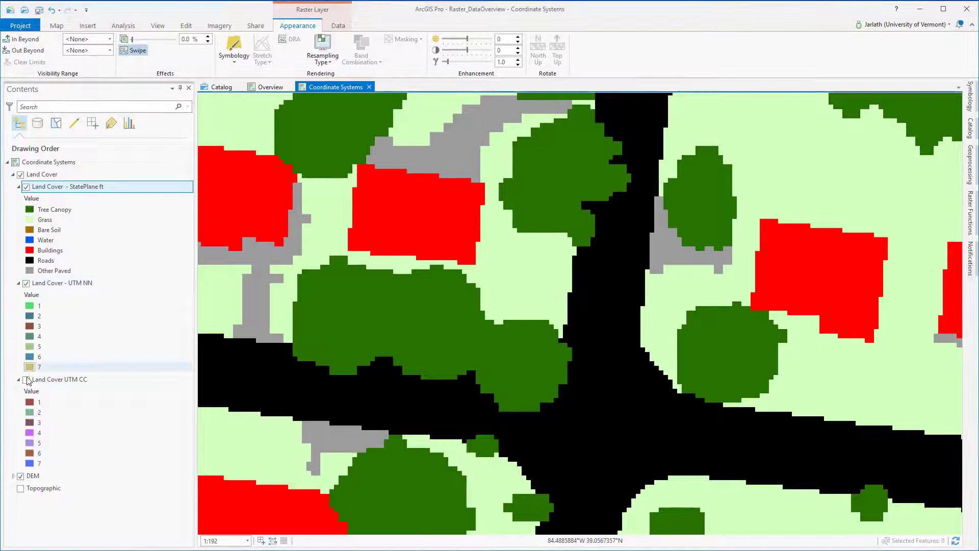
# Turn on Land Cover UTM CC and toggle Land Cover - StatePlane ft on and off to compare.
pyautogui.click(26, 380)
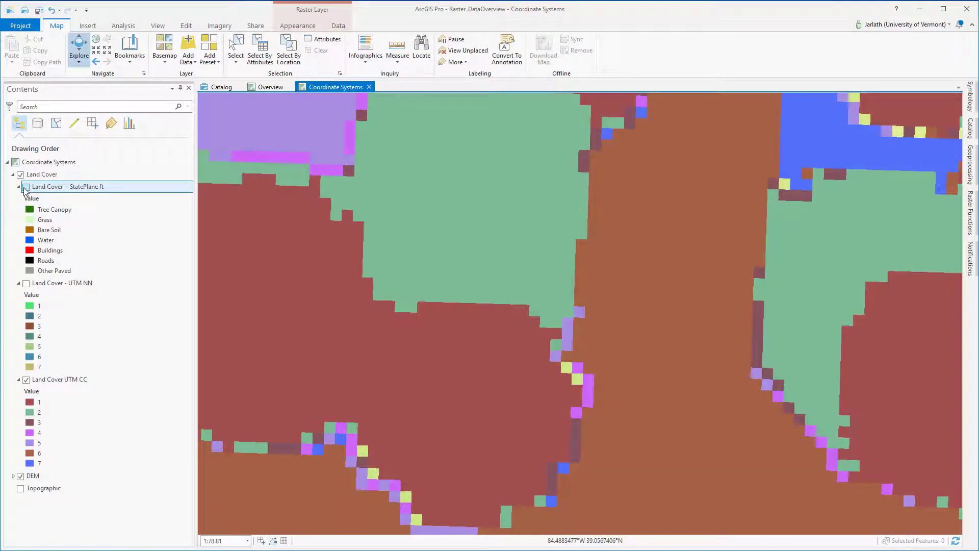
pyautogui.click(25, 190)
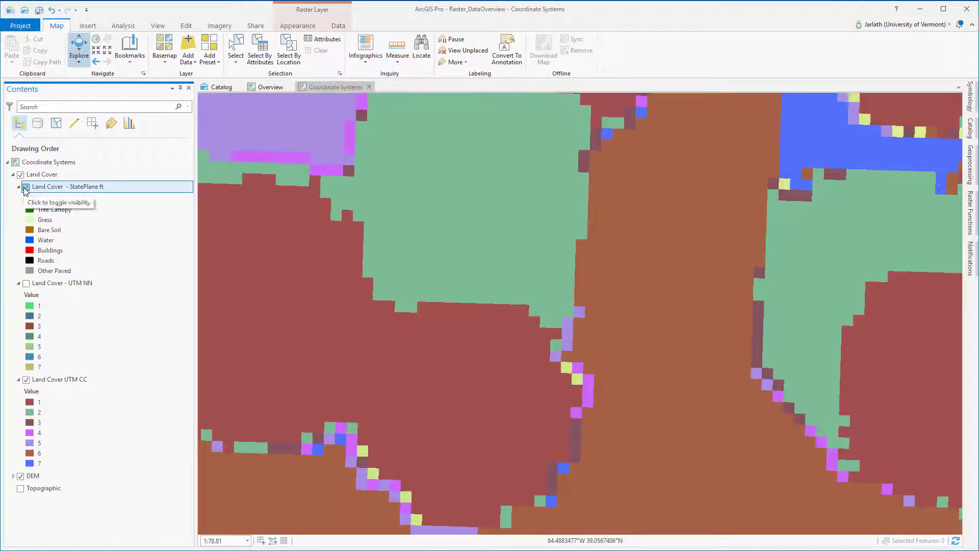
pyautogui.click(25, 188)
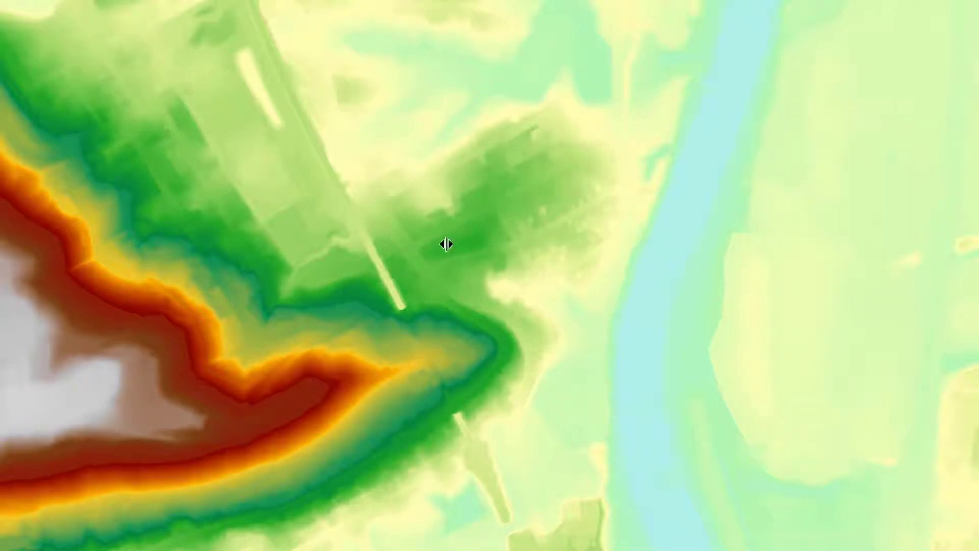
# Swipe the StatePlane DEM to compare it with the UTM DEMs, turning on DEM - UTM CC.
pyautogui.moveTo(446, 244); pyautogui.dragTo(125, 284)
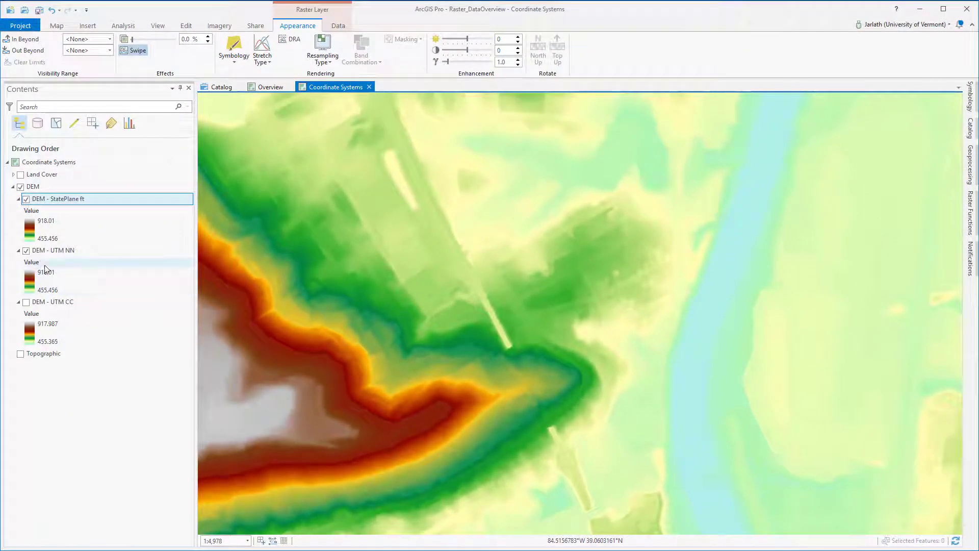
pyautogui.click(26, 302)
pyautogui.click(27, 251)
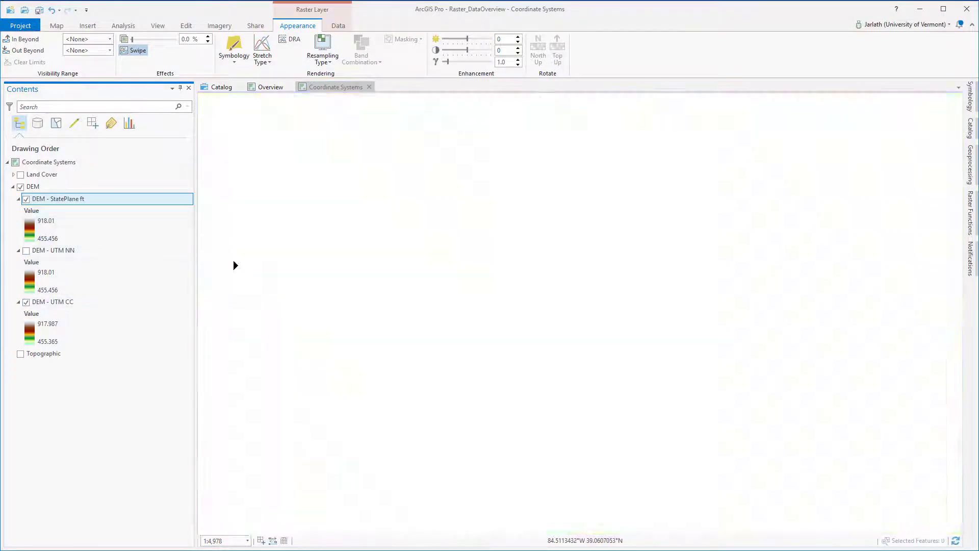
pyautogui.moveTo(234, 260); pyautogui.dragTo(354, 271)
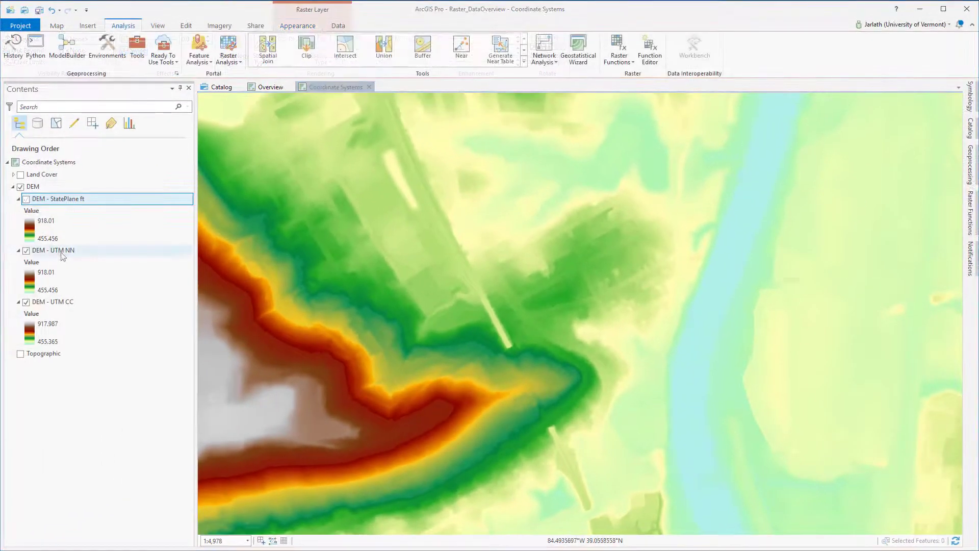
# Create a hillshade layer from DEM - UTM NN using the Hillshade raster function.
pyautogui.press('space')
pyautogui.click(65, 252)
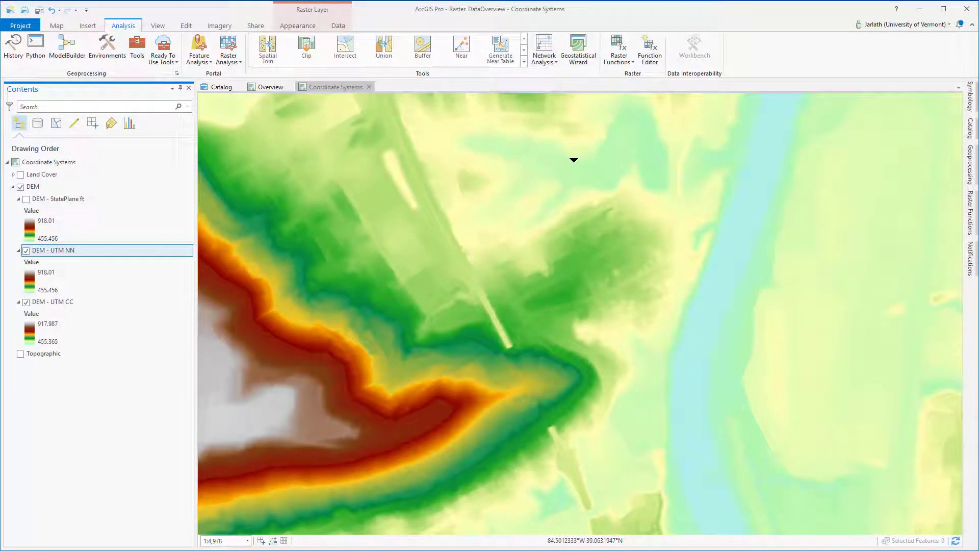
pyautogui.click(618, 45)
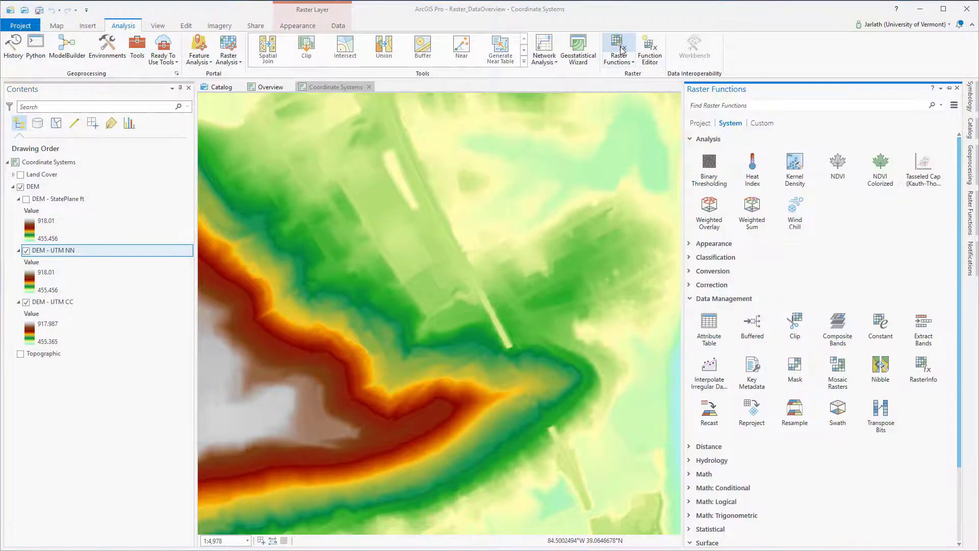
pyautogui.click(704, 105)
pyautogui.write('hillshade')
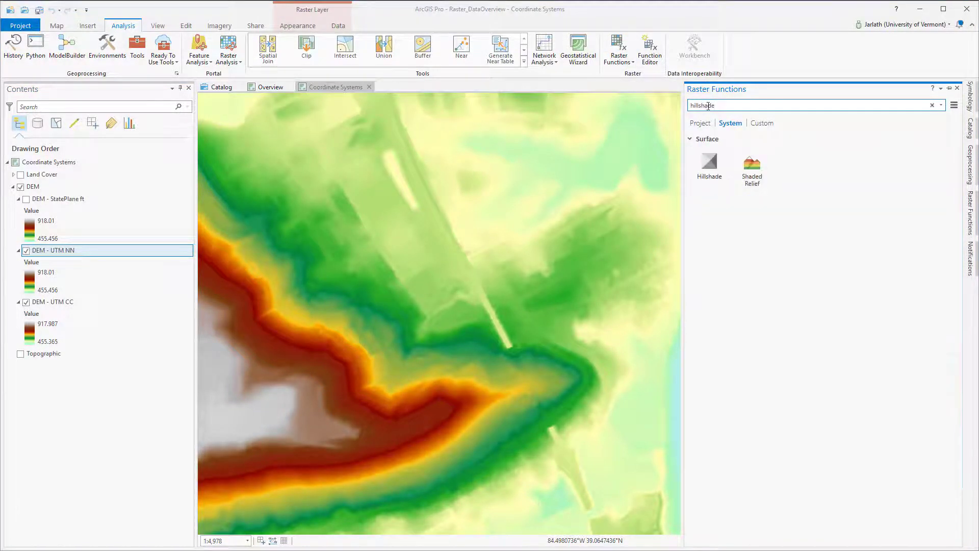
pyautogui.click(708, 163)
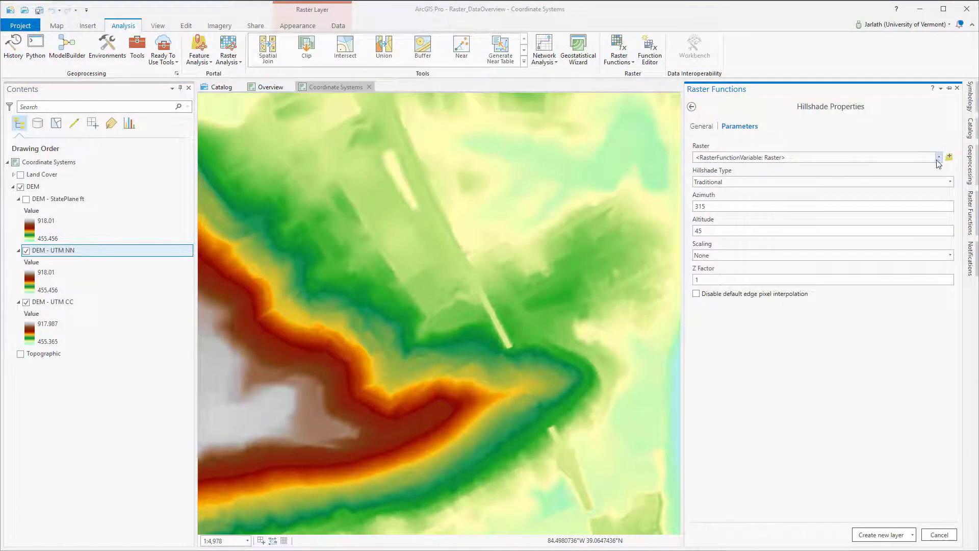
pyautogui.click(938, 159)
pyautogui.click(858, 207)
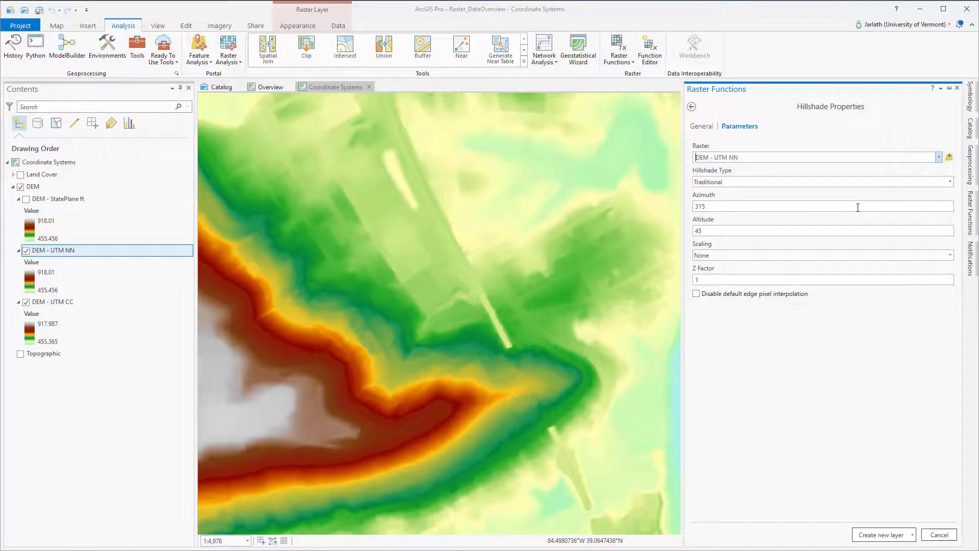
pyautogui.click(873, 535)
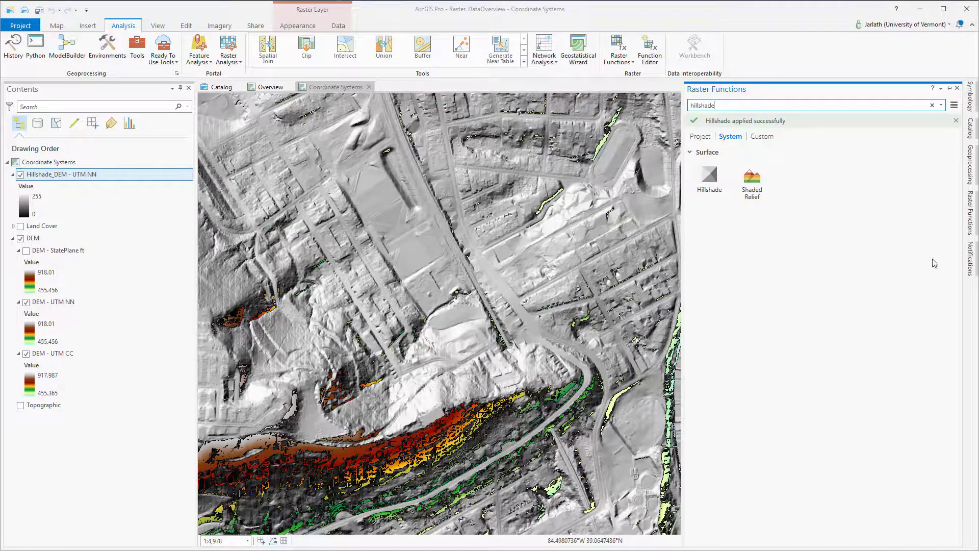
# Create a second Hillshade layer from DEM - UTM CC.
pyautogui.click(972, 107)
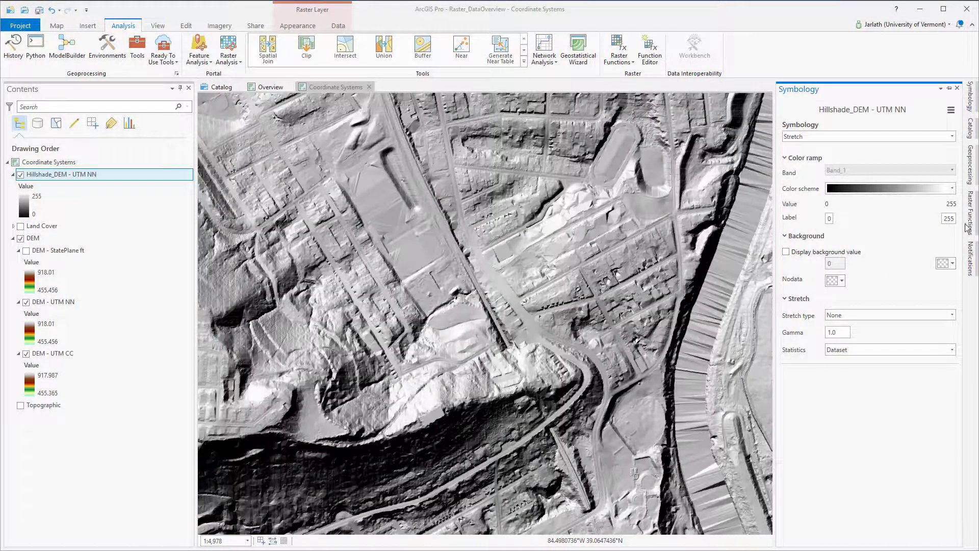
pyautogui.click(968, 228)
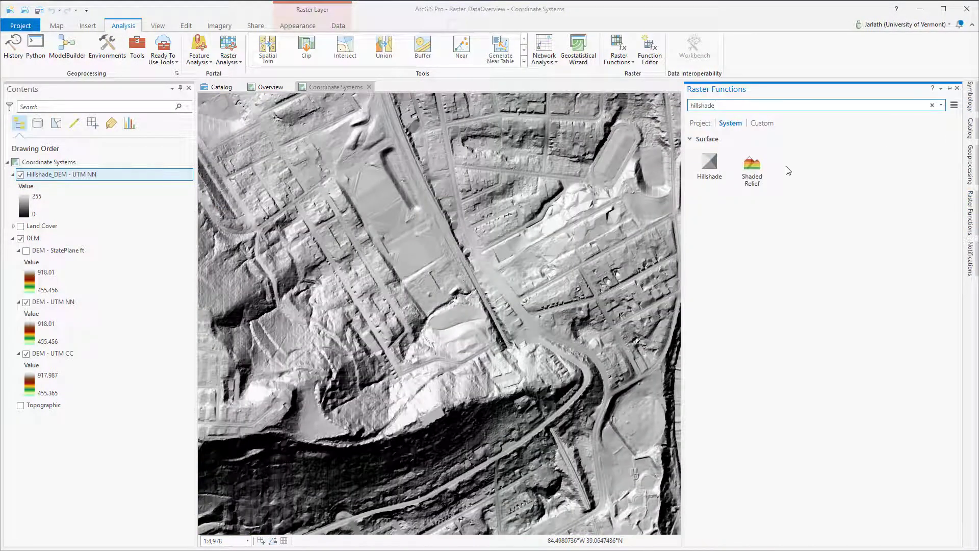
pyautogui.click(711, 169)
pyautogui.click(939, 159)
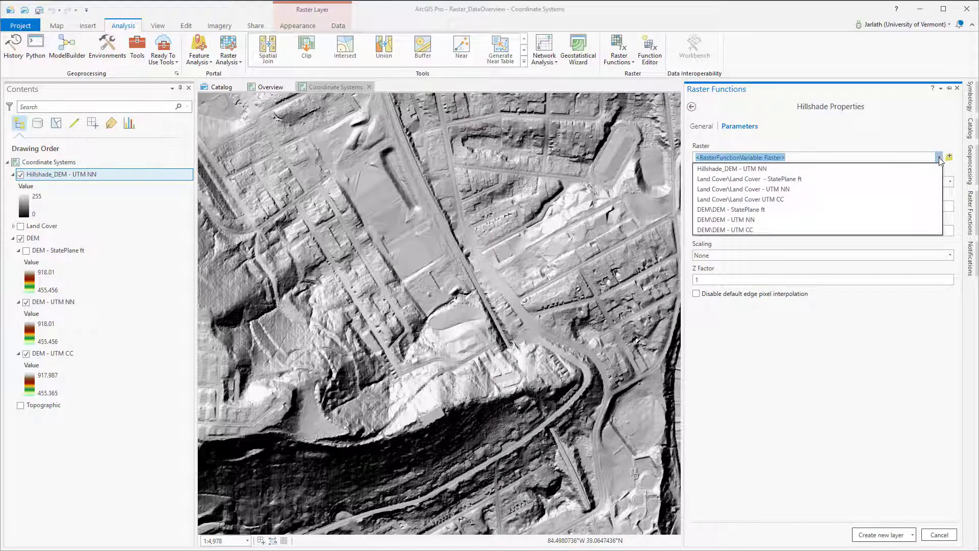
pyautogui.click(831, 230)
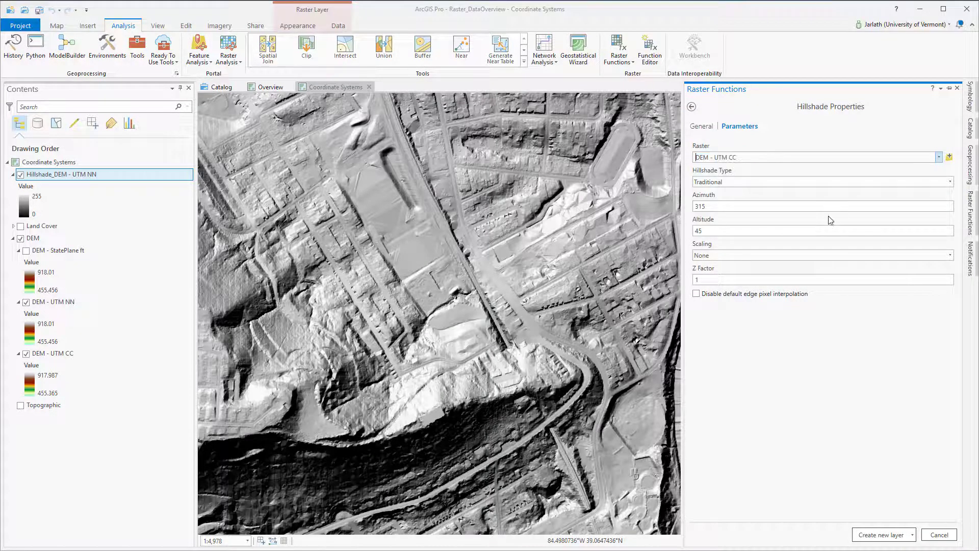
pyautogui.click(873, 535)
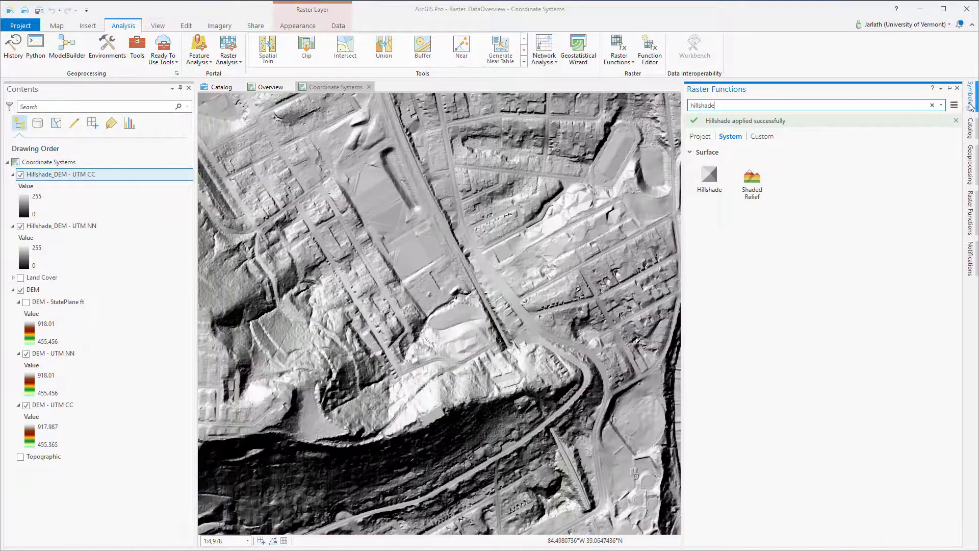
# Hide Hillshade_DEM - UTM CC, zoom into the hillside to view the NN striping, then reshow CC.
pyautogui.click(972, 106)
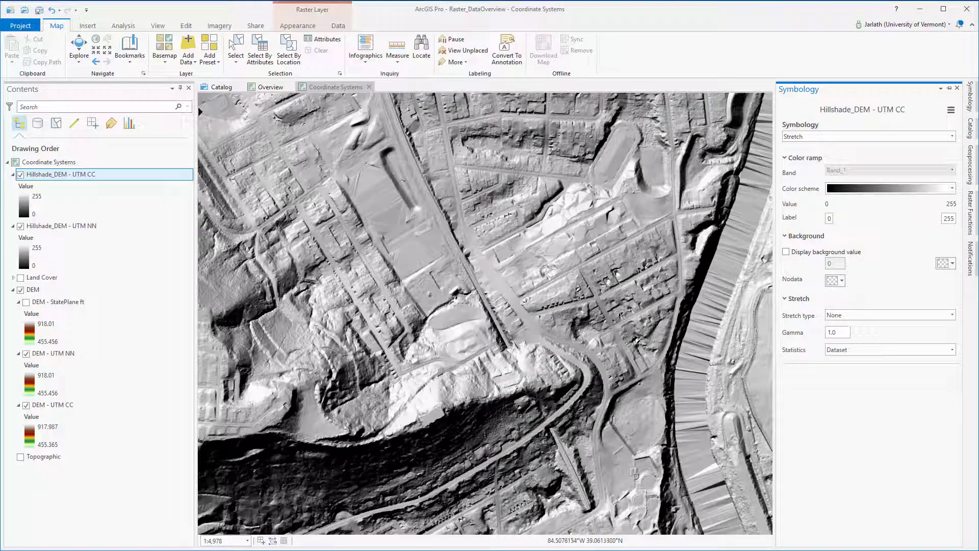
pyautogui.click(20, 174)
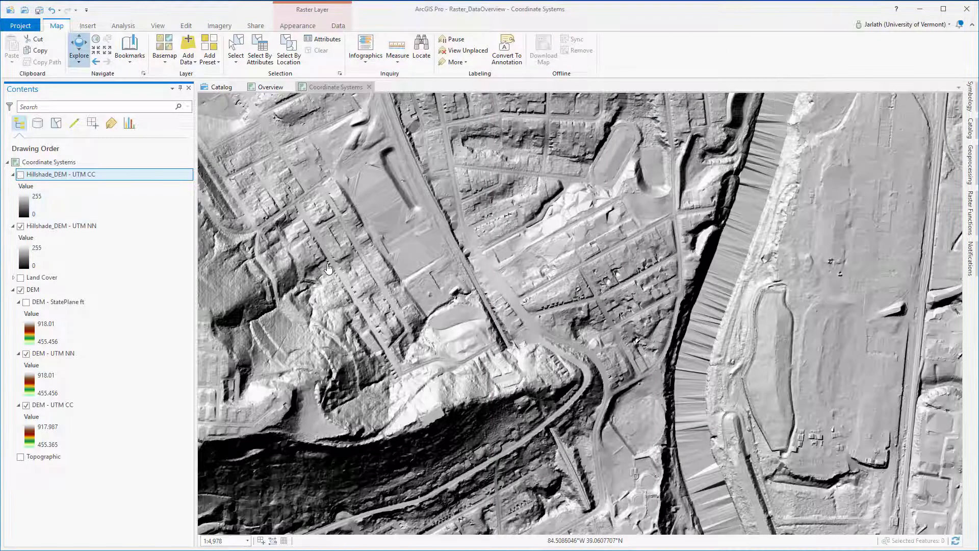
pyautogui.scroll(5, 329, 301)
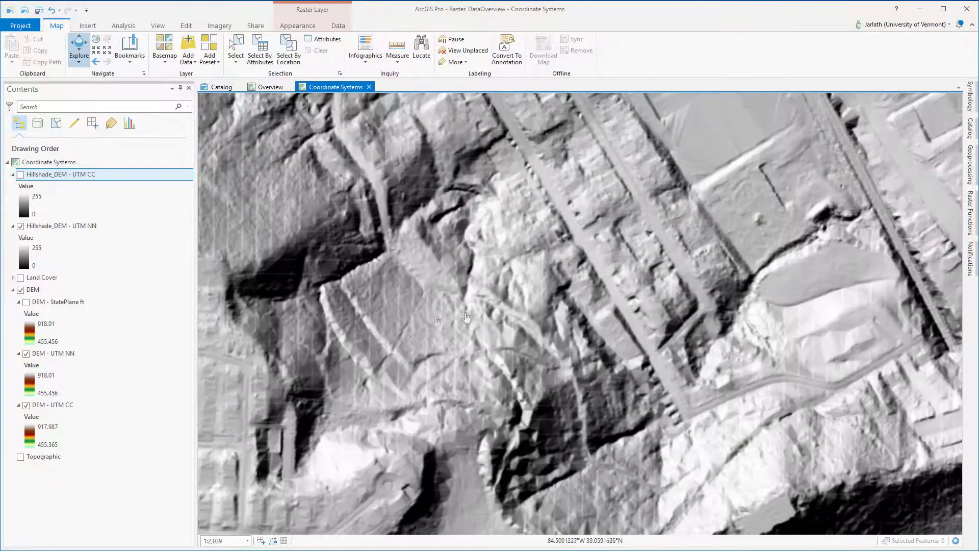
pyautogui.scroll(4, 424, 317)
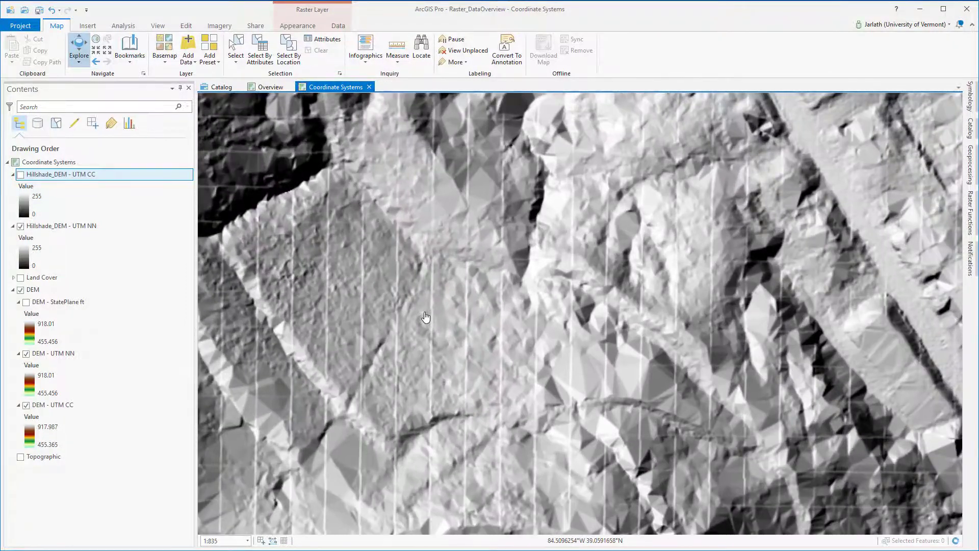
pyautogui.scroll(2, 426, 317)
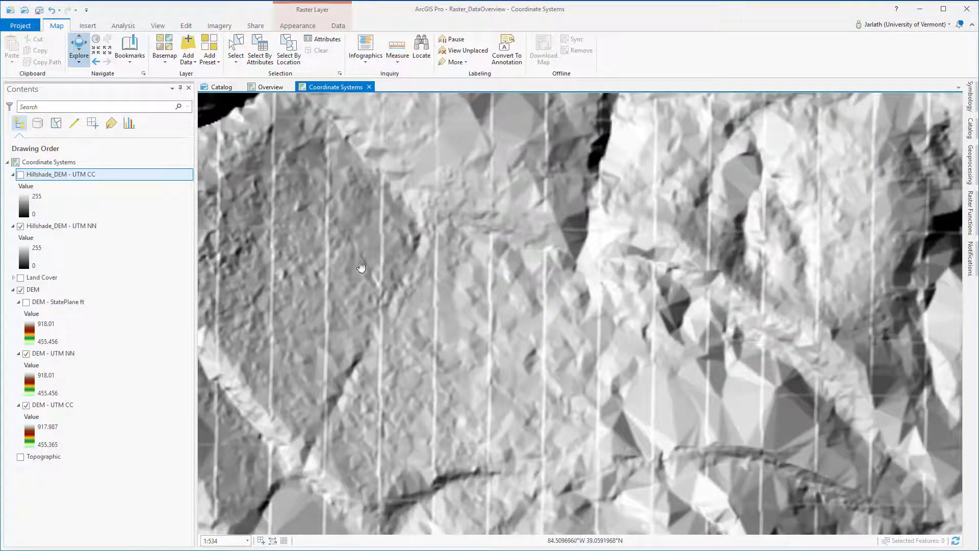
pyautogui.click(20, 175)
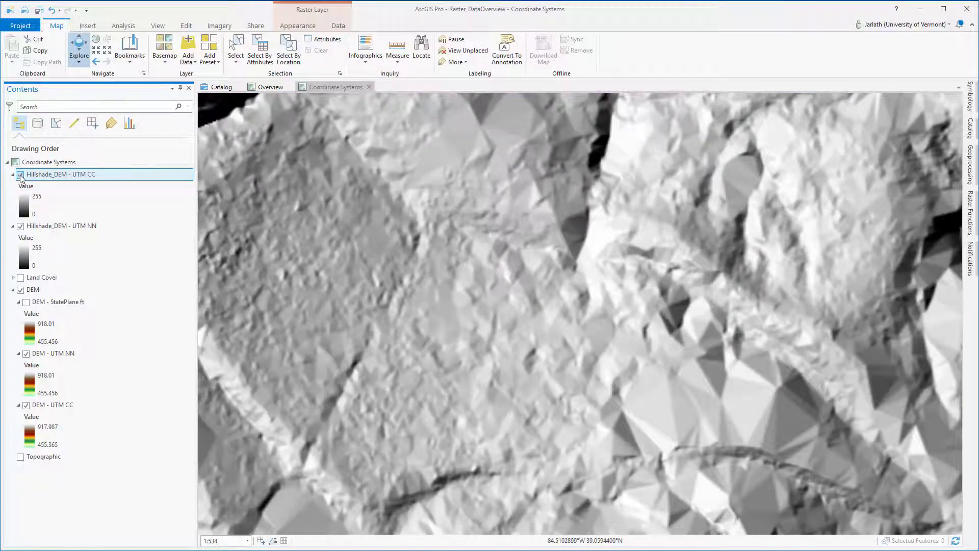
# Bring up the Raster Layer Appearance options for the Hillshade_DEM - UTM CC layer.
pyautogui.click(156, 29)
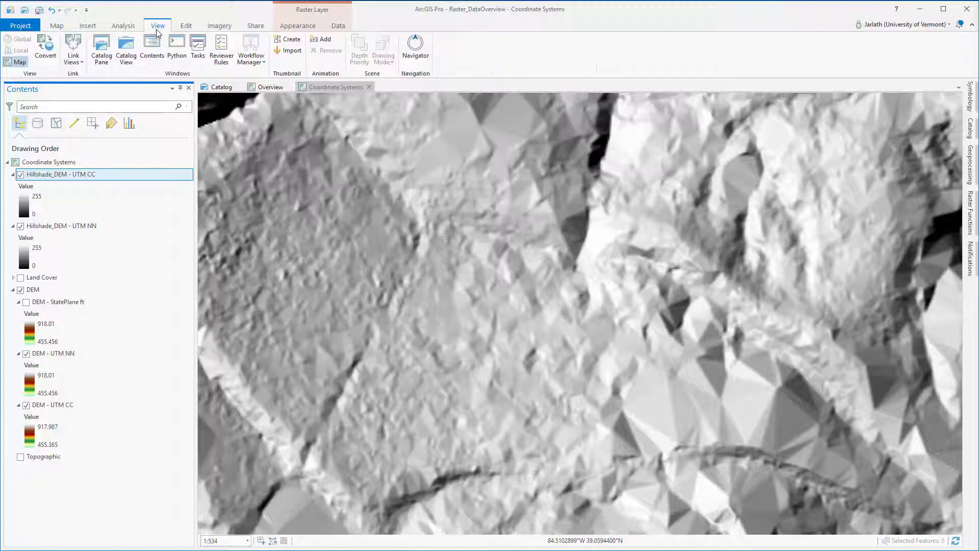
pyautogui.click(296, 27)
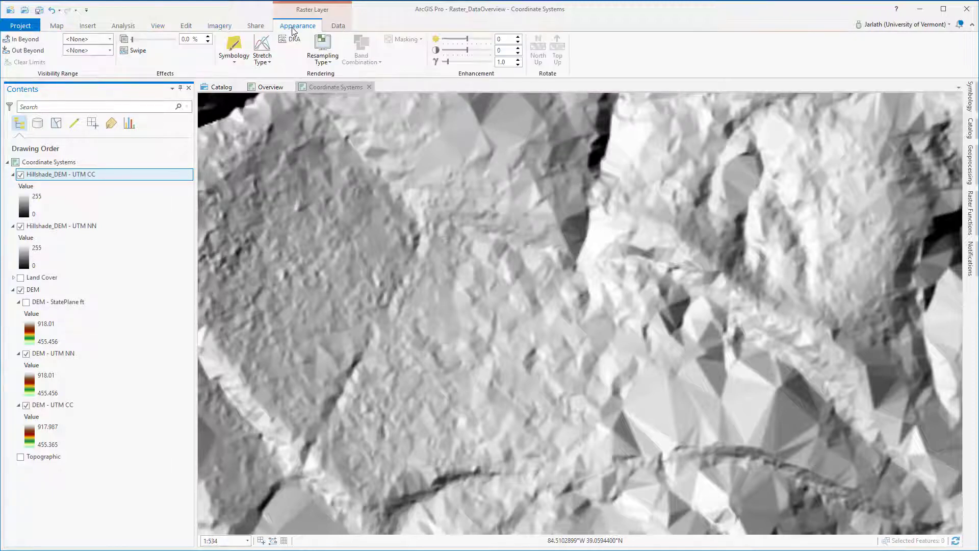